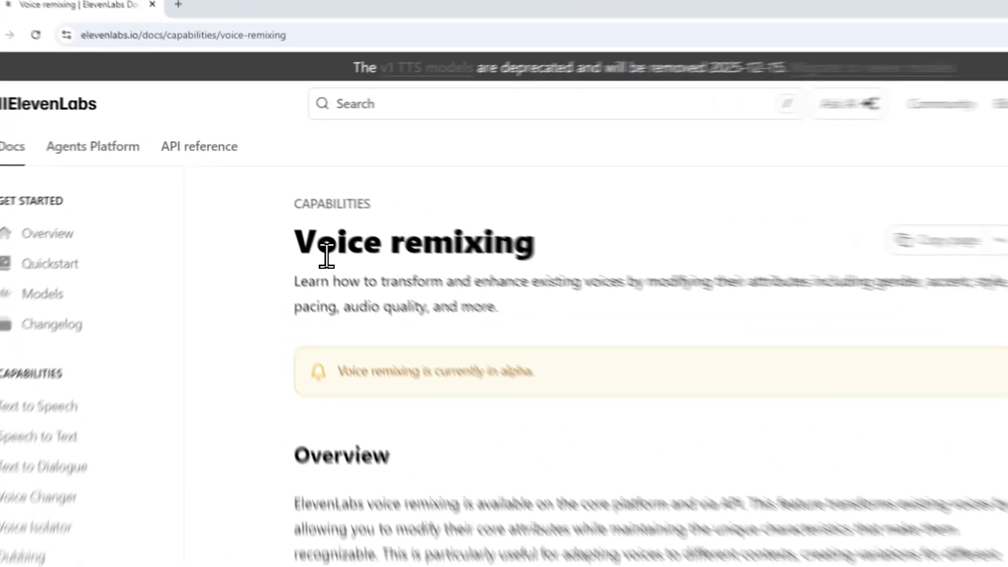
# Highlight the Voice remixing page title and scroll through the docs page.
pyautogui.moveTo(262, 202); pyautogui.dragTo(439, 211)
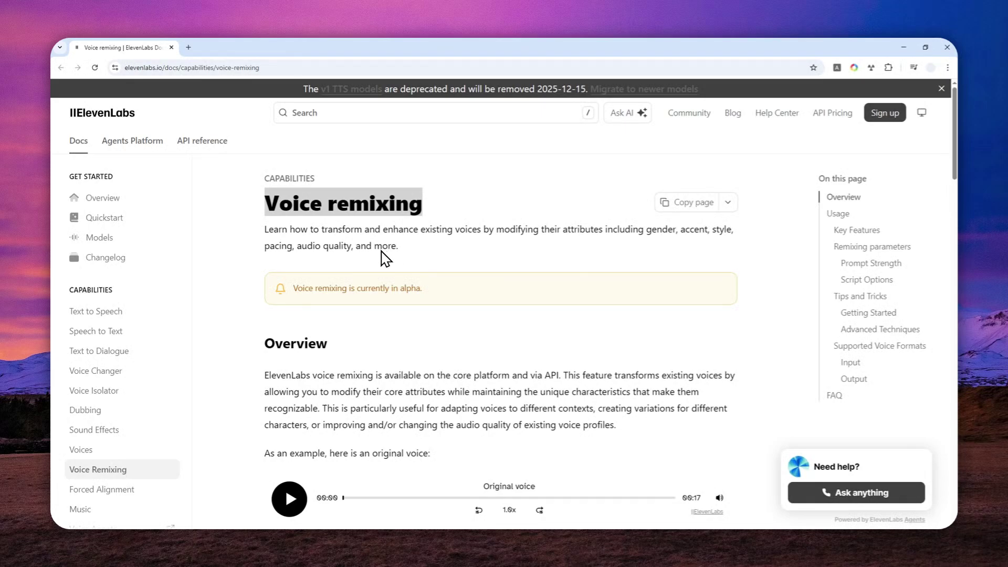
pyautogui.scroll(-2, 468, 274)
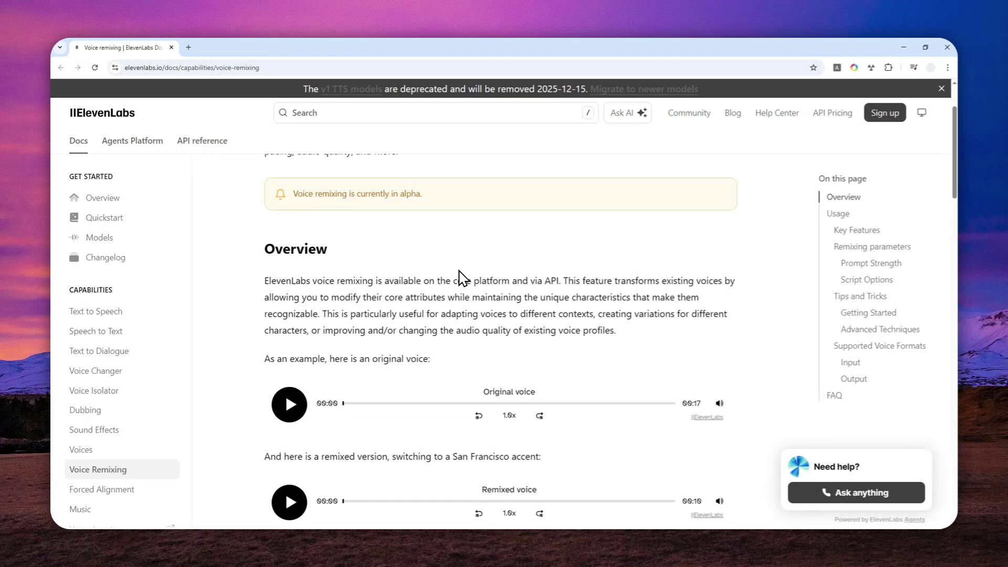
pyautogui.scroll(-2, 454, 294)
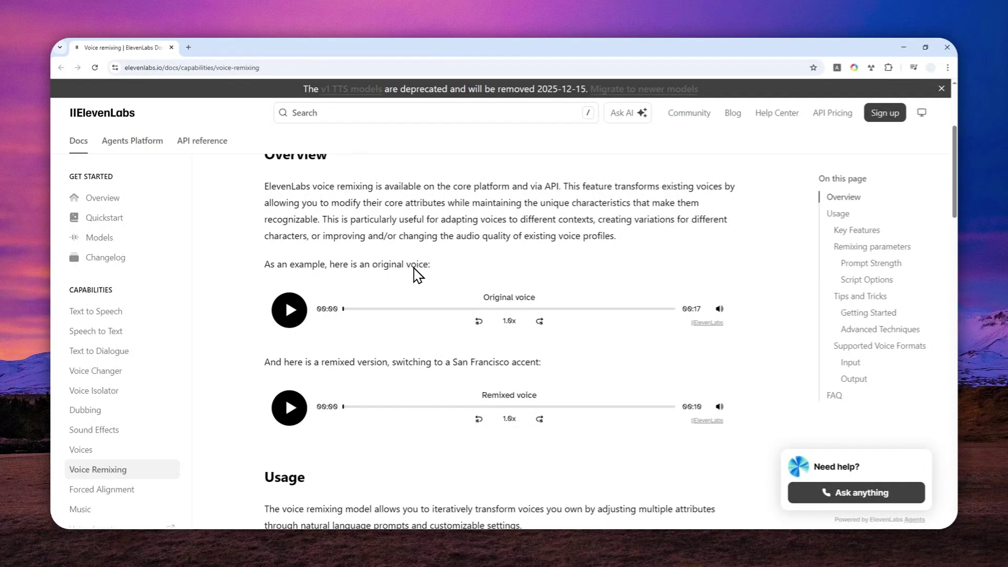
pyautogui.scroll(4, 412, 269)
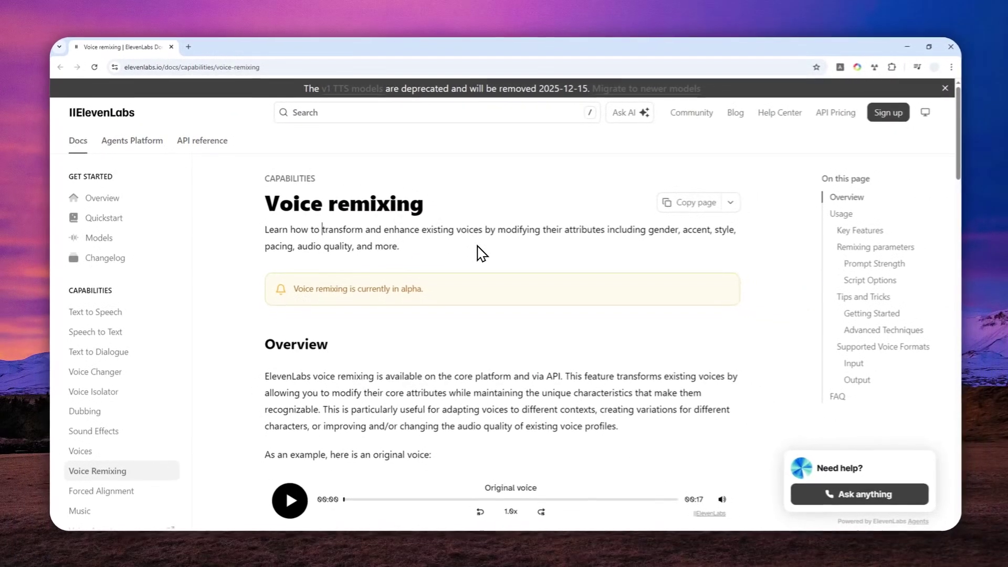
pyautogui.scroll(-3, 452, 348)
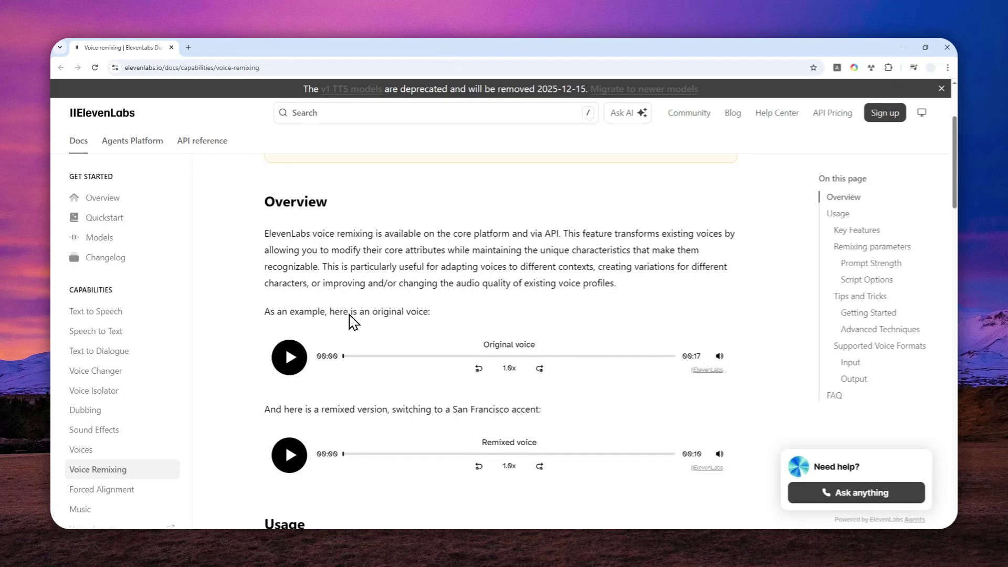
pyautogui.scroll(-2, 357, 326)
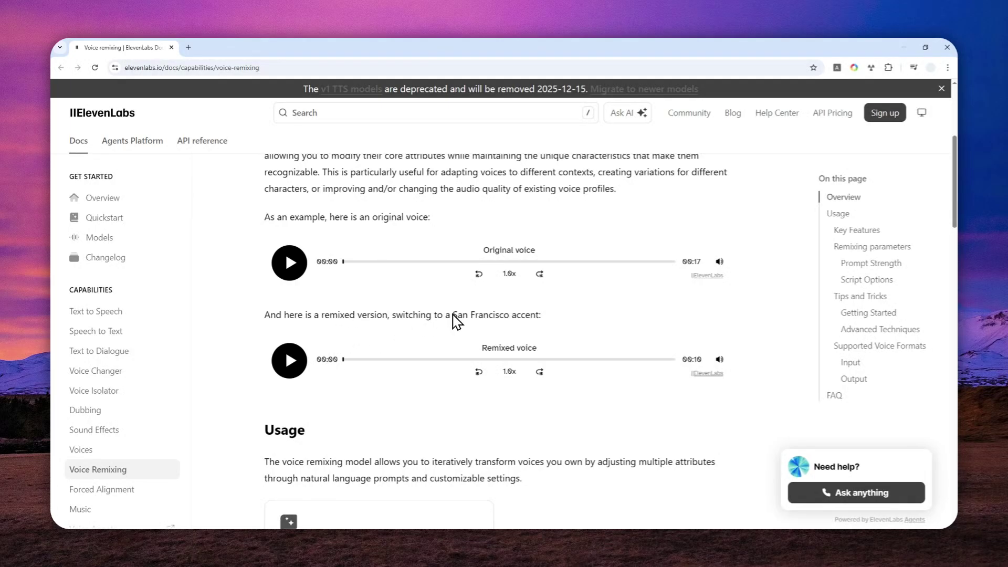
# Play and stop the Original and San Francisco remixed voice samples, then return to the top.
pyautogui.click(292, 264)
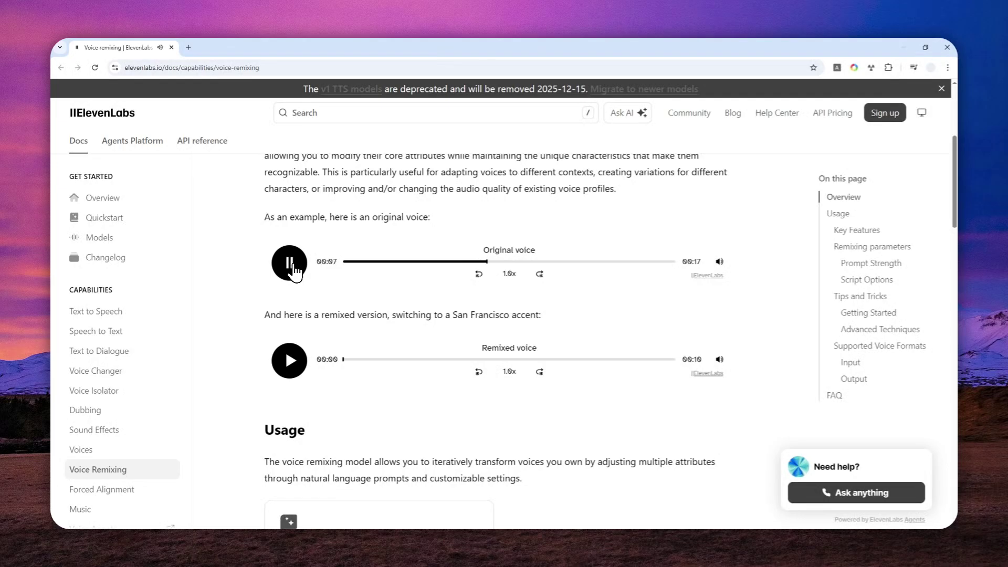
pyautogui.click(292, 266)
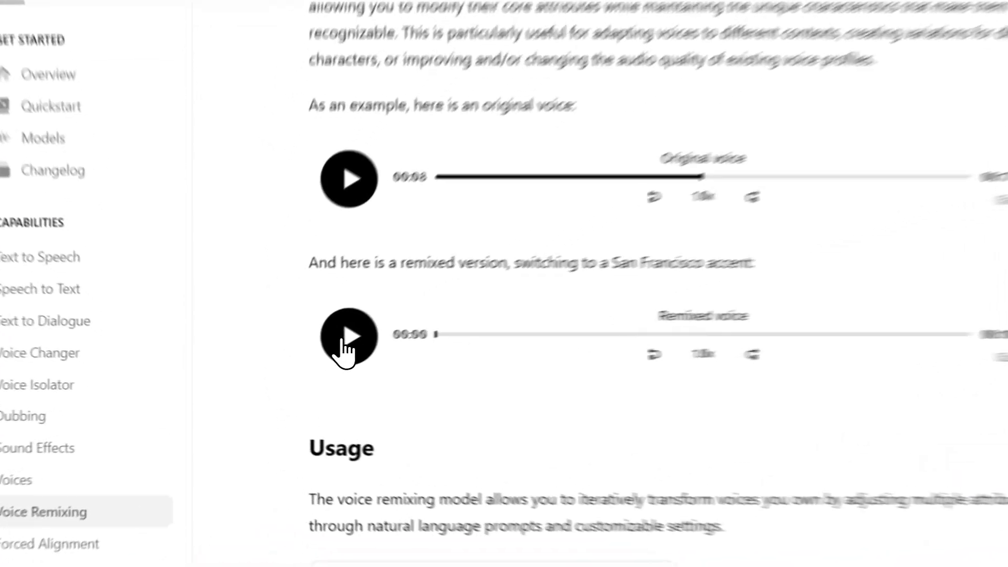
pyautogui.click(288, 367)
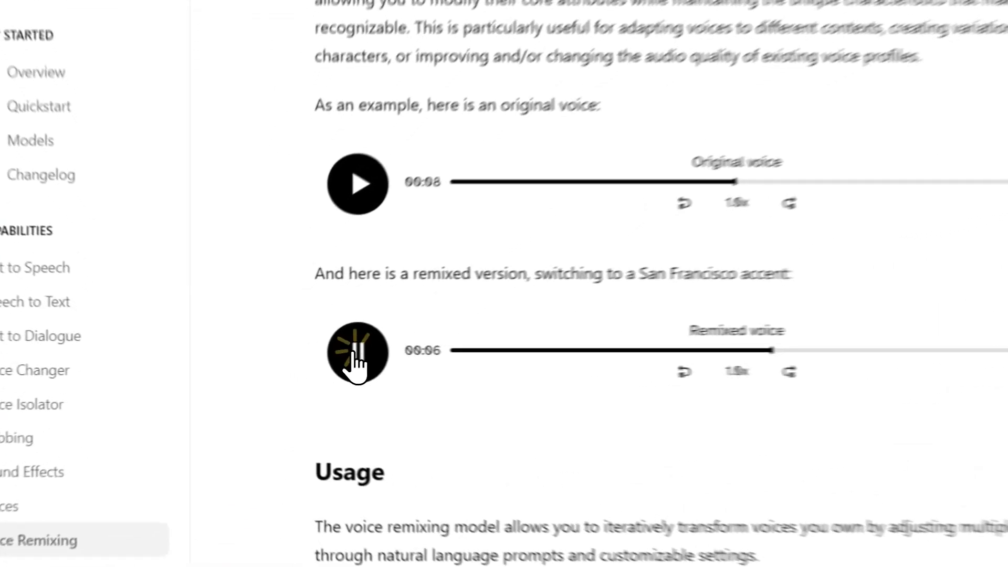
pyautogui.click(288, 362)
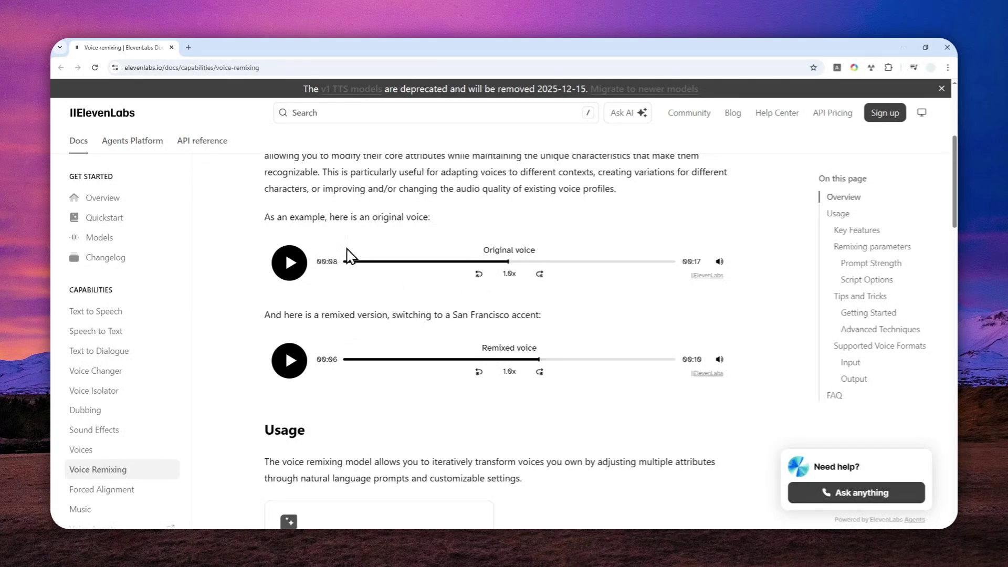
pyautogui.scroll(5, 462, 300)
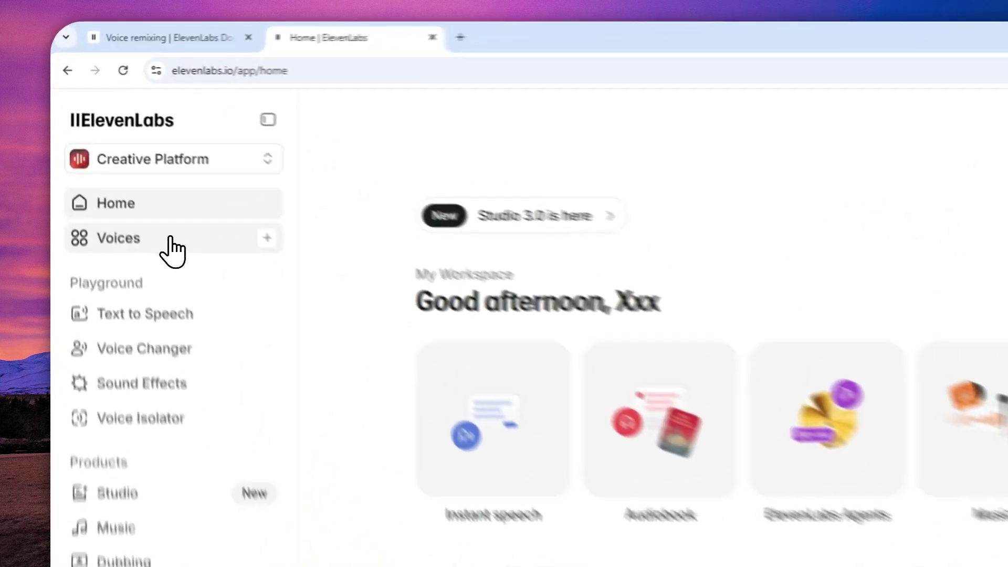
# From Voices, start a new voice using Voice Remixing (alpha) as the creation method.
pyautogui.click(122, 170)
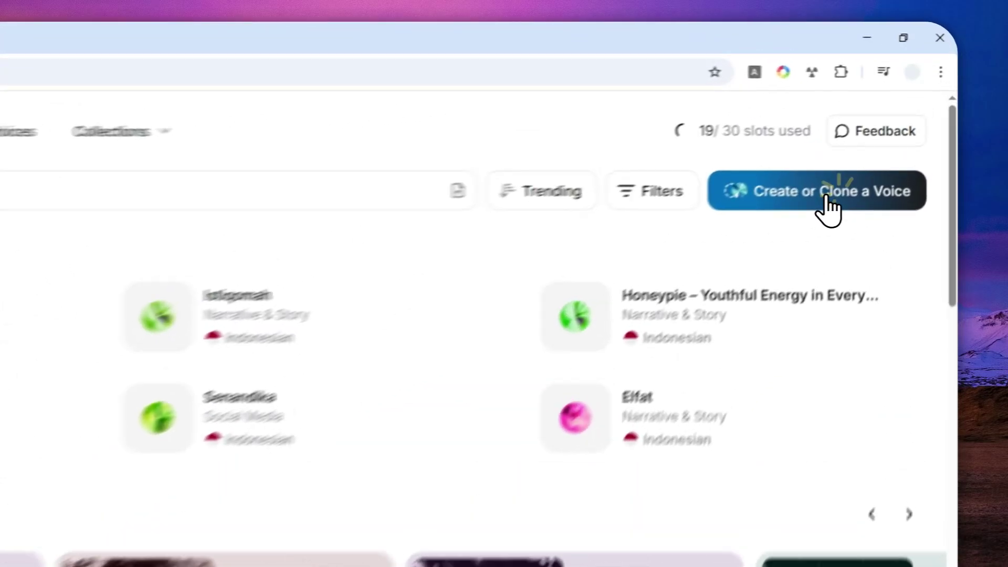
pyautogui.click(879, 139)
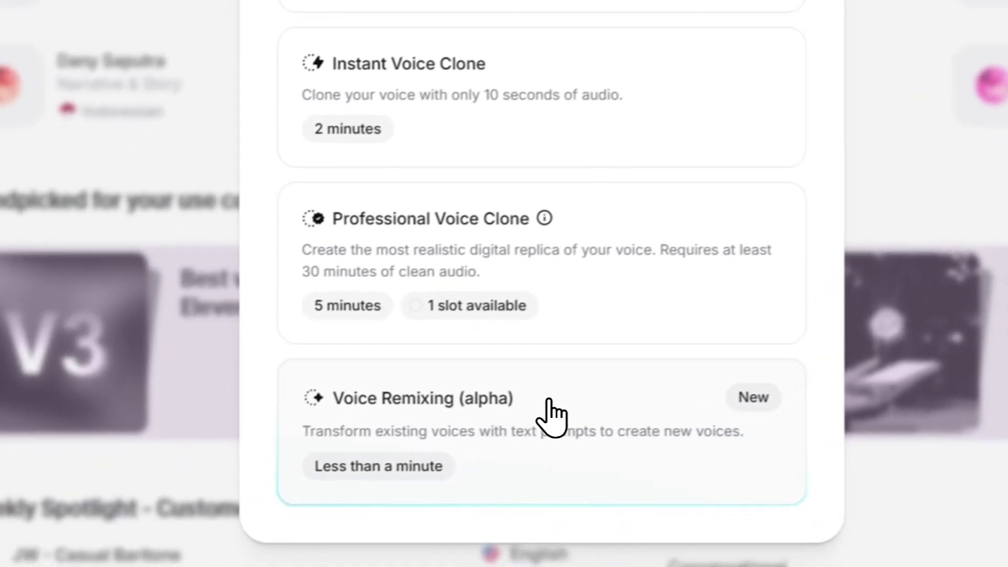
pyautogui.click(549, 416)
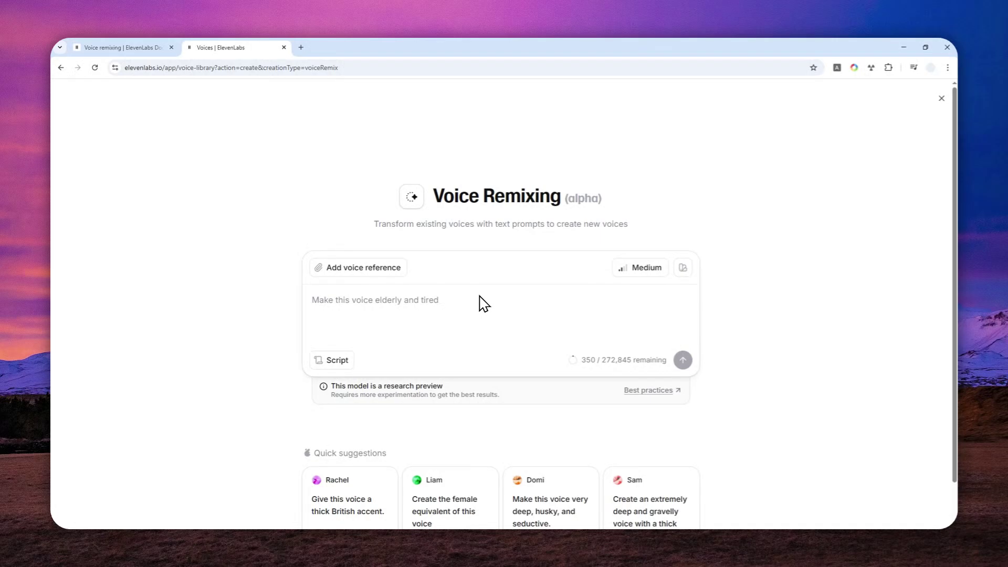
# Preview My Voice and select it as the remix reference voice.
pyautogui.click(324, 268)
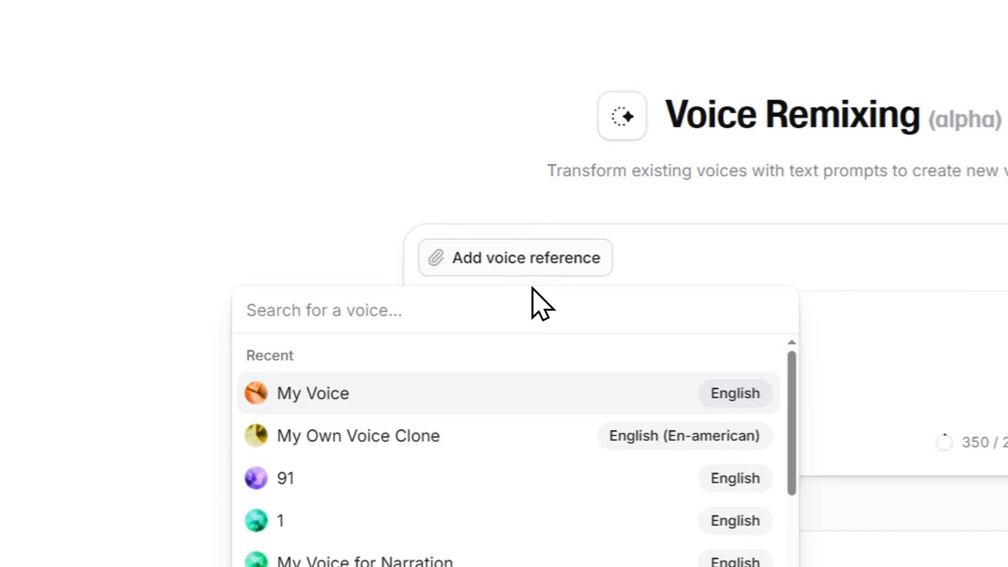
pyautogui.moveTo(257, 395)
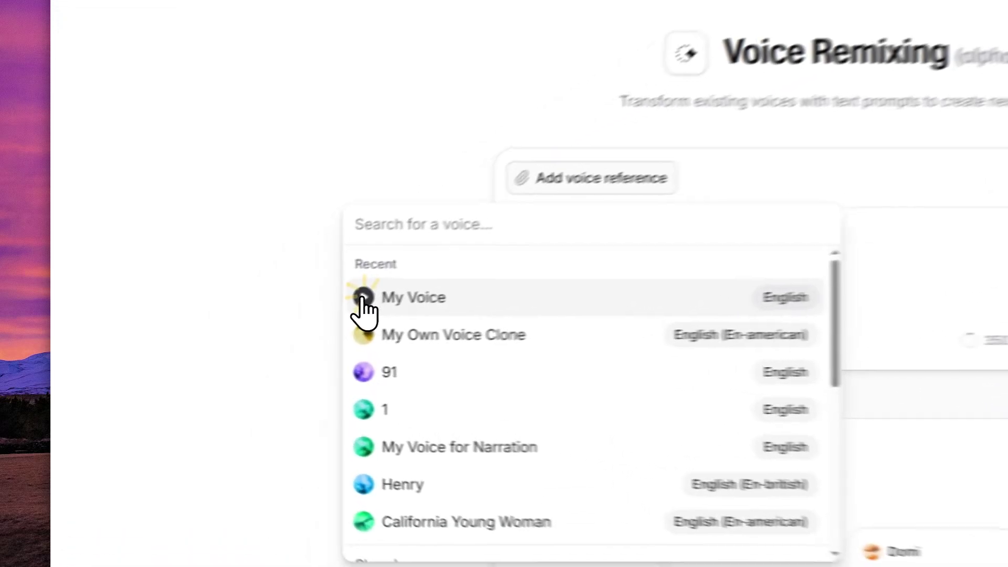
pyautogui.click(228, 336)
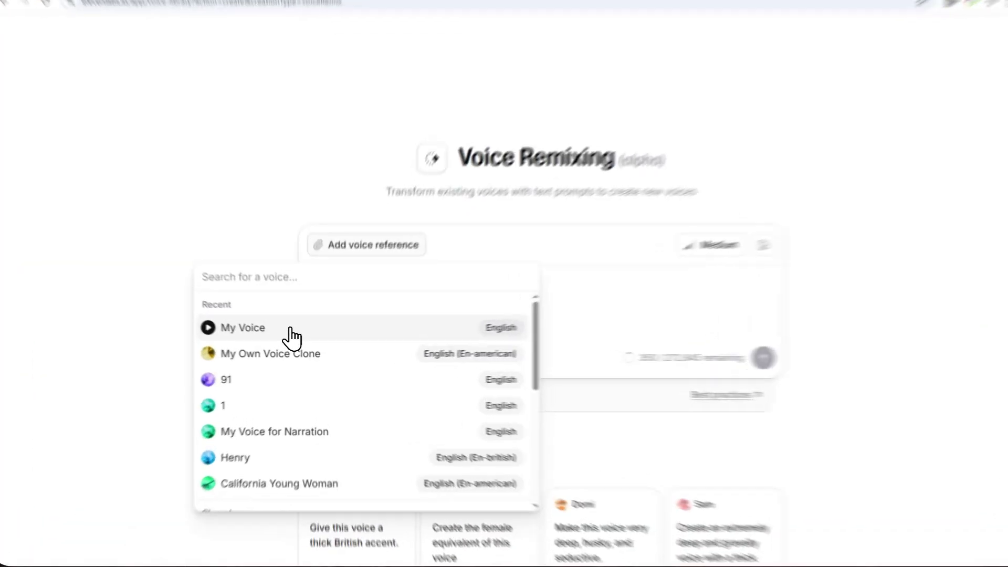
pyautogui.click(295, 344)
pyautogui.click(339, 286)
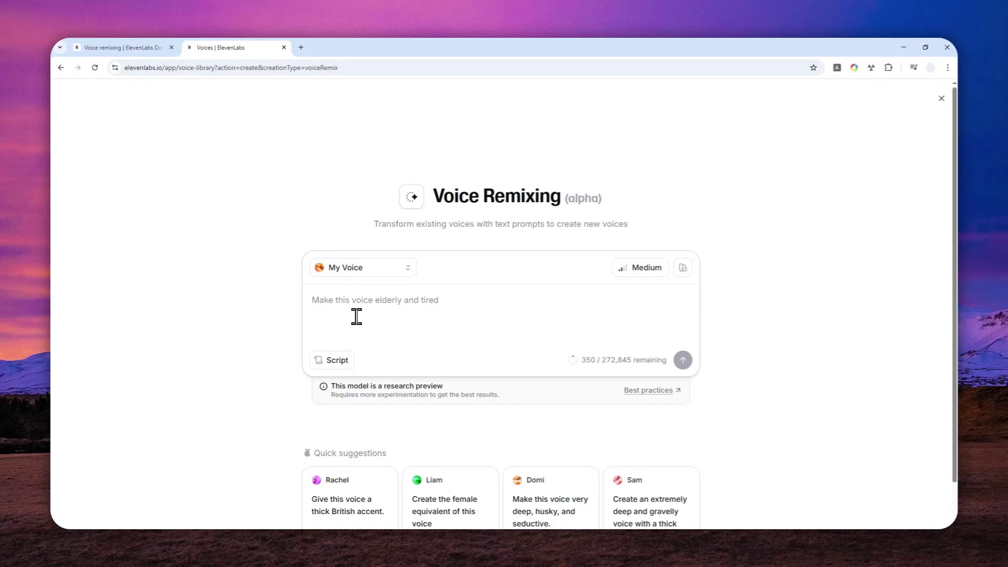
# Insert the 'crisp British accent' suggestion from the Accent inspirations into the prompt.
pyautogui.click(683, 269)
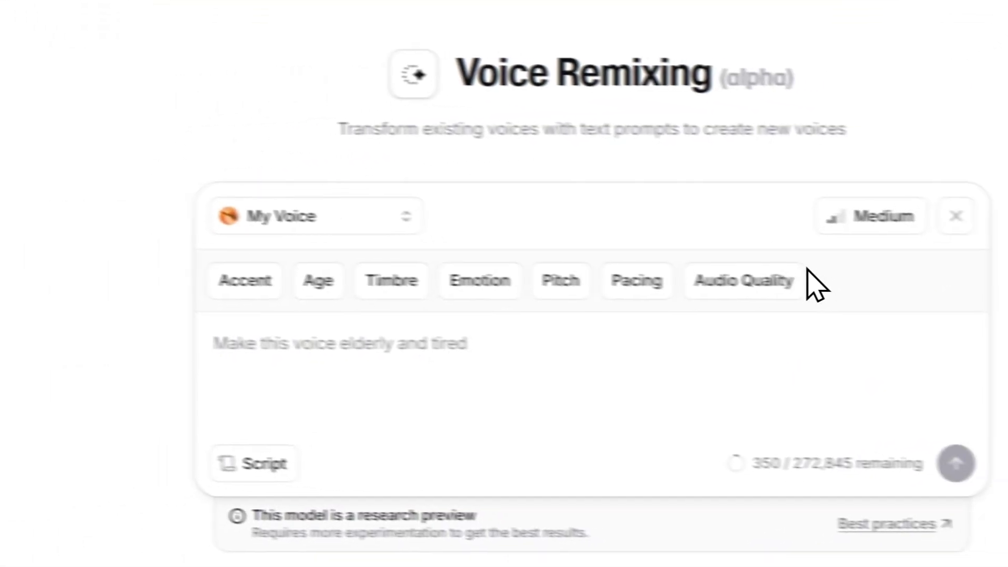
pyautogui.click(244, 281)
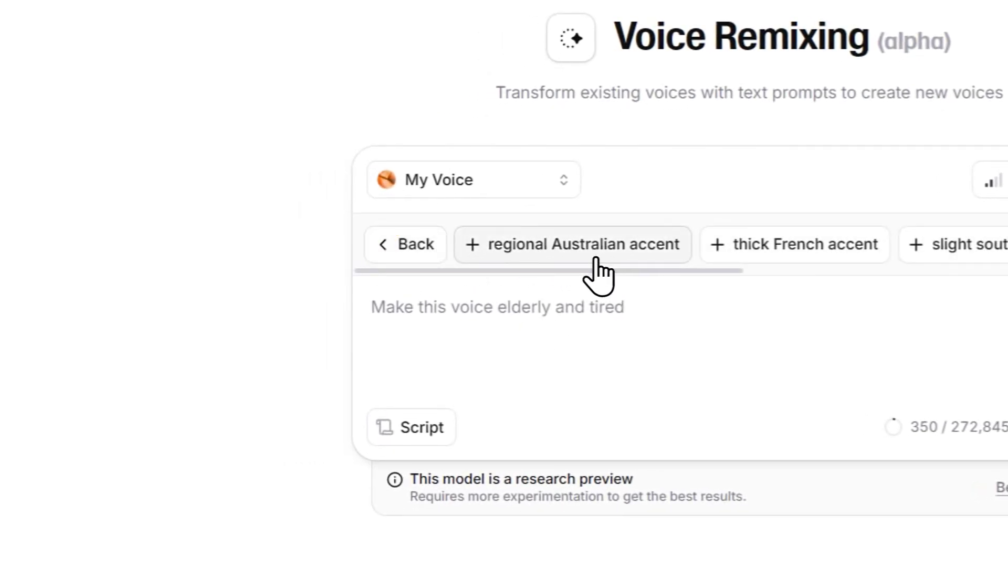
pyautogui.click(469, 266)
pyautogui.hscroll(5, 470, 265)
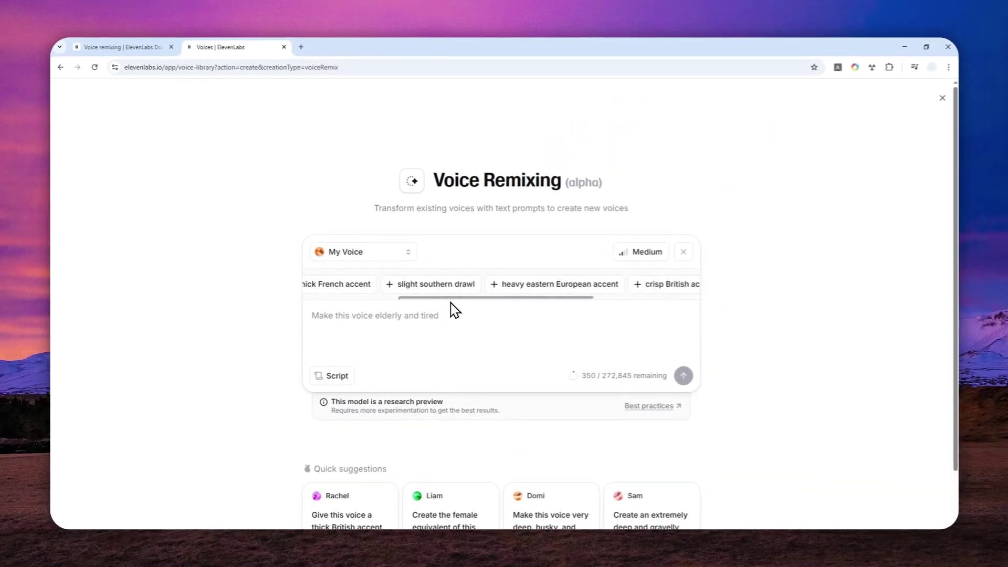
pyautogui.hscroll(3, 454, 310)
pyautogui.hscroll(-1, 482, 306)
pyautogui.hscroll(2, 470, 301)
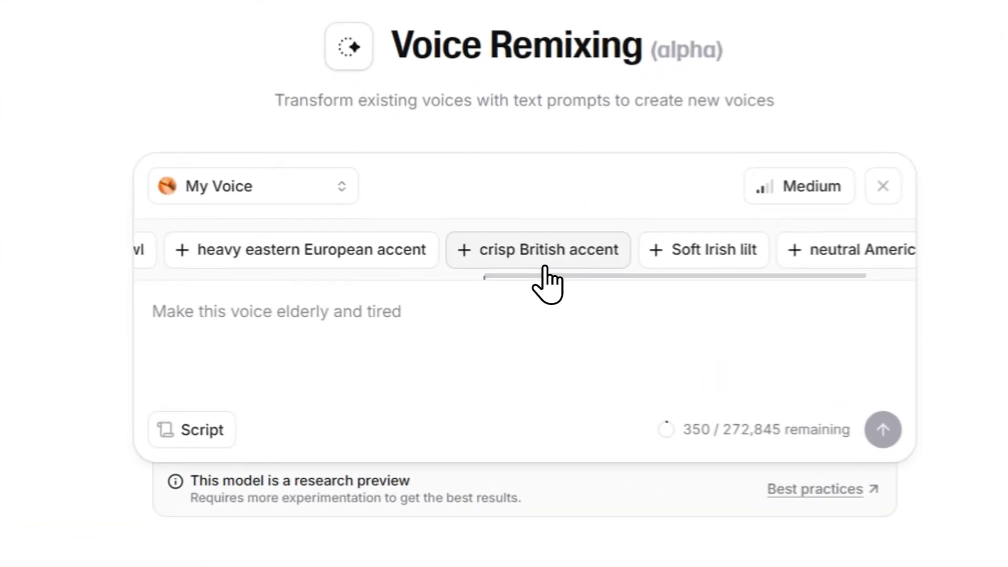
pyautogui.click(545, 268)
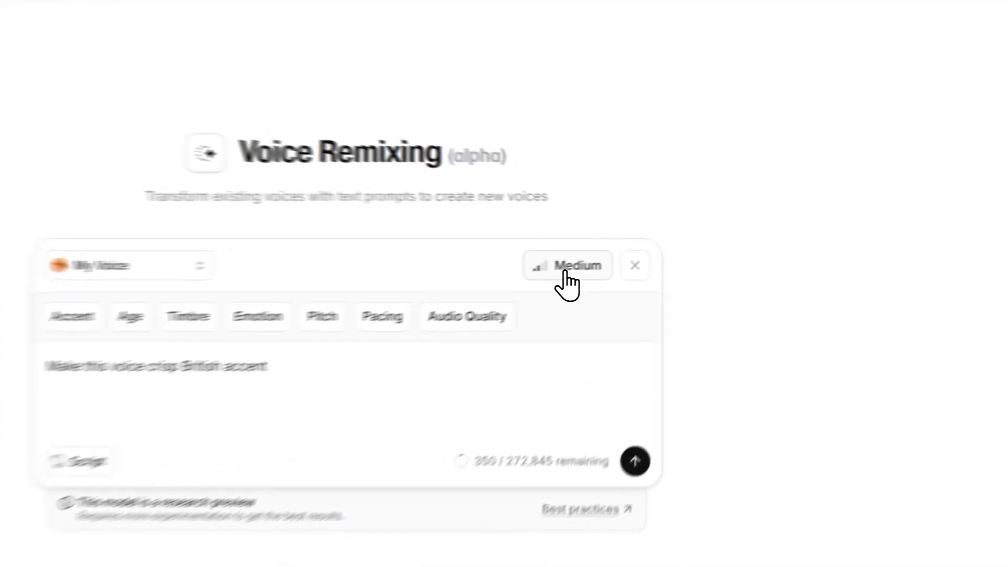
# Try Low, High and Max prompt strengths, finally settling on Medium.
pyautogui.click(562, 271)
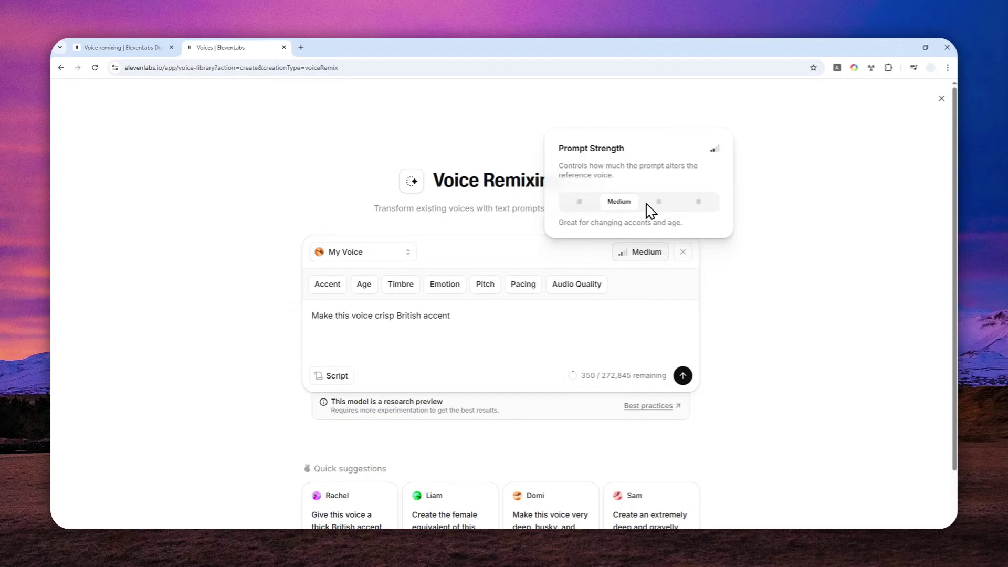
pyautogui.click(580, 203)
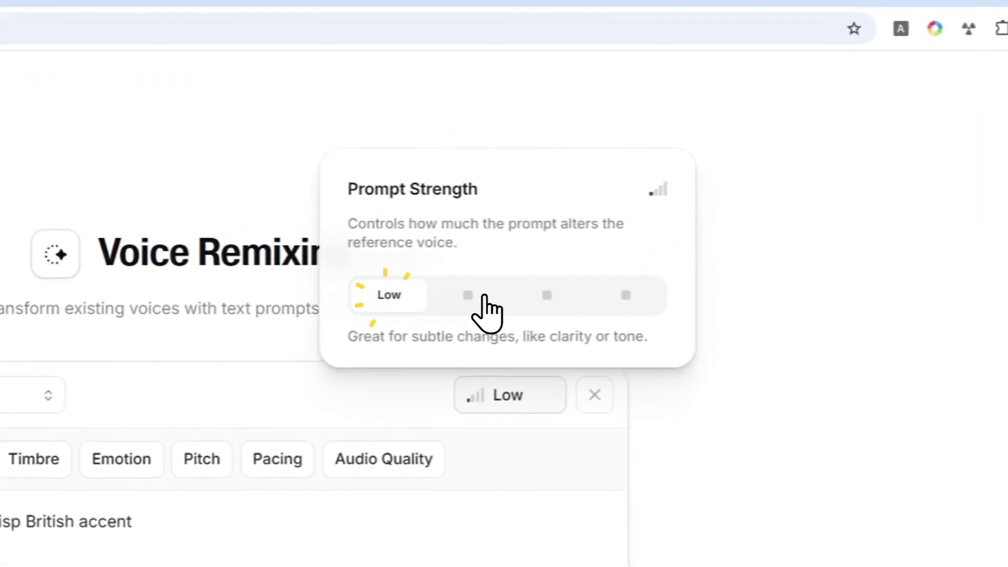
pyautogui.click(622, 202)
pyautogui.click(545, 297)
pyautogui.click(623, 297)
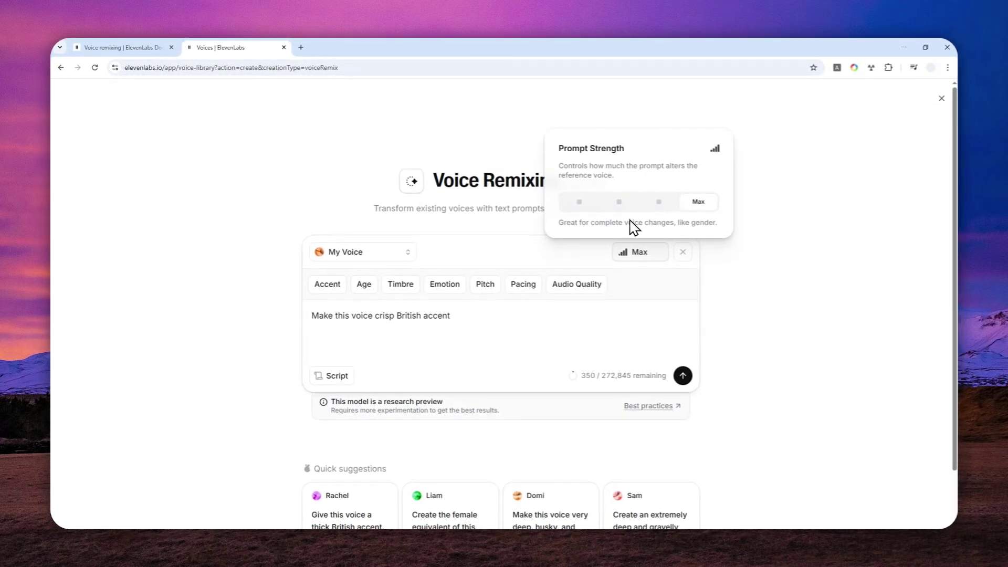
pyautogui.click(619, 201)
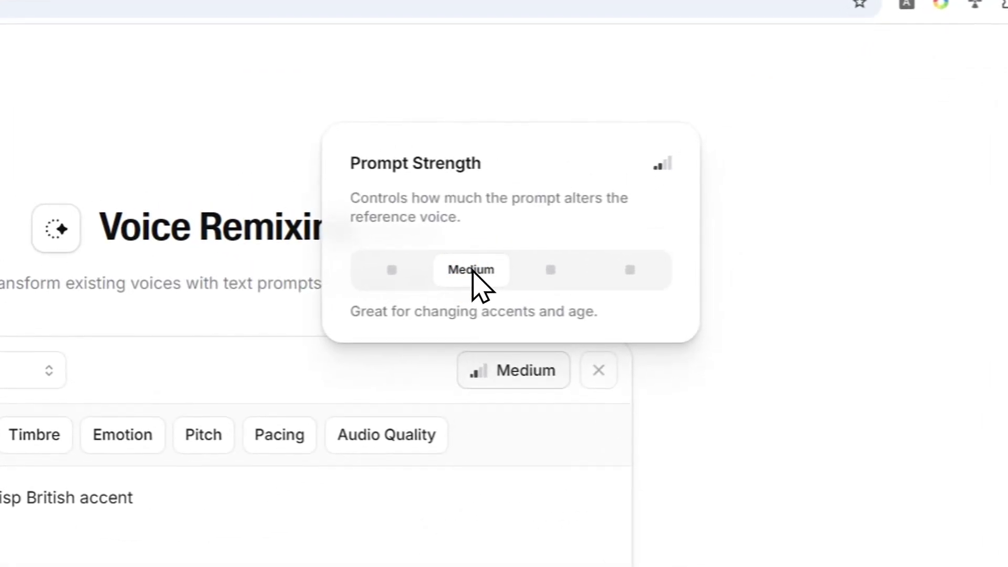
pyautogui.click(536, 271)
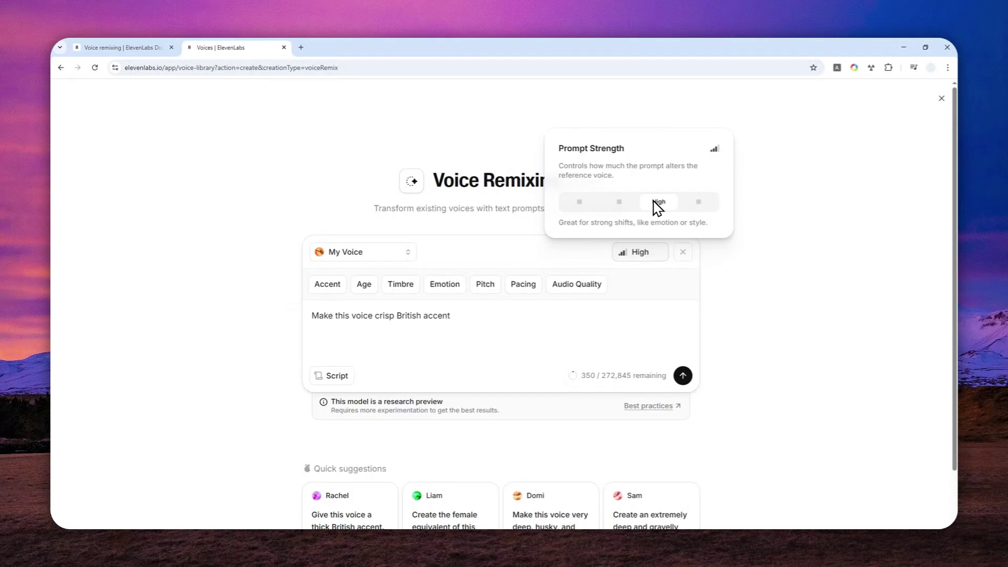
pyautogui.click(619, 201)
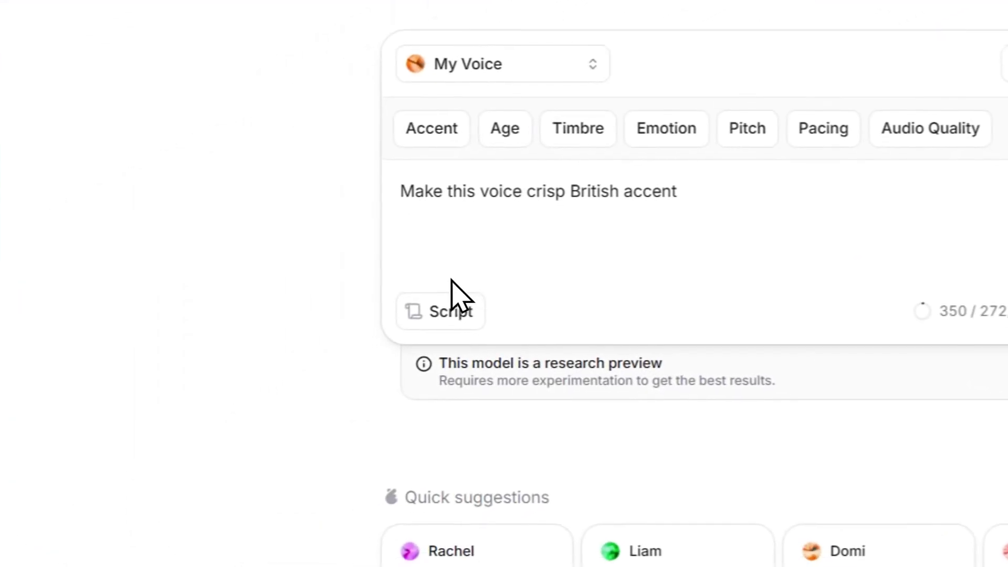
pyautogui.click(434, 314)
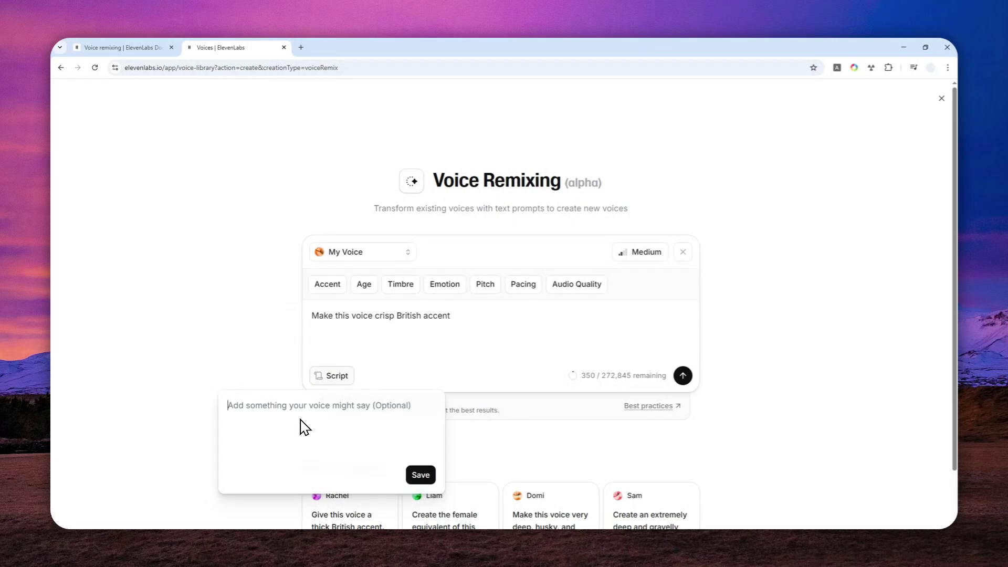
pyautogui.write('[whisper')
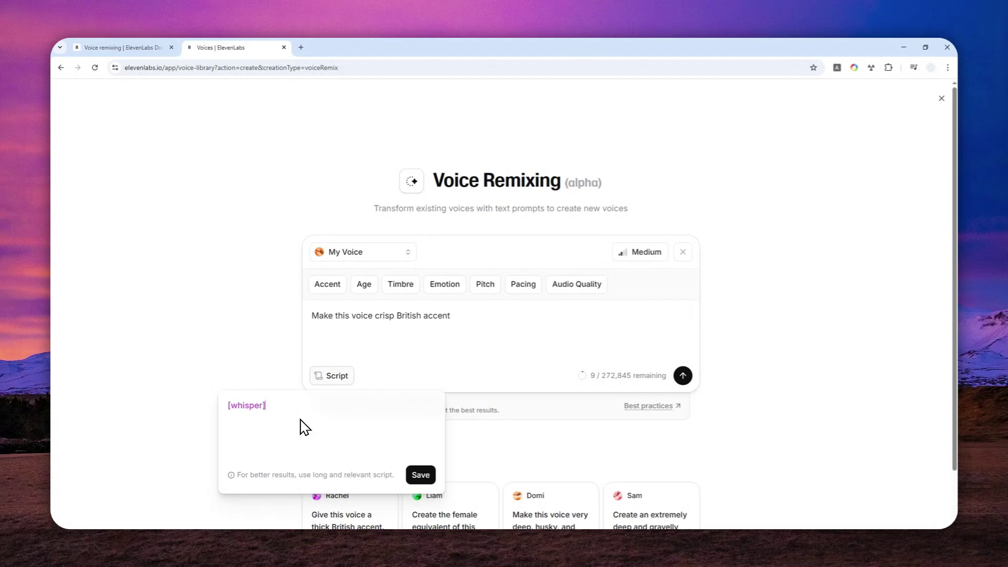
pyautogui.hotkey('ctrl', 'a')
pyautogui.press('BackSpace')
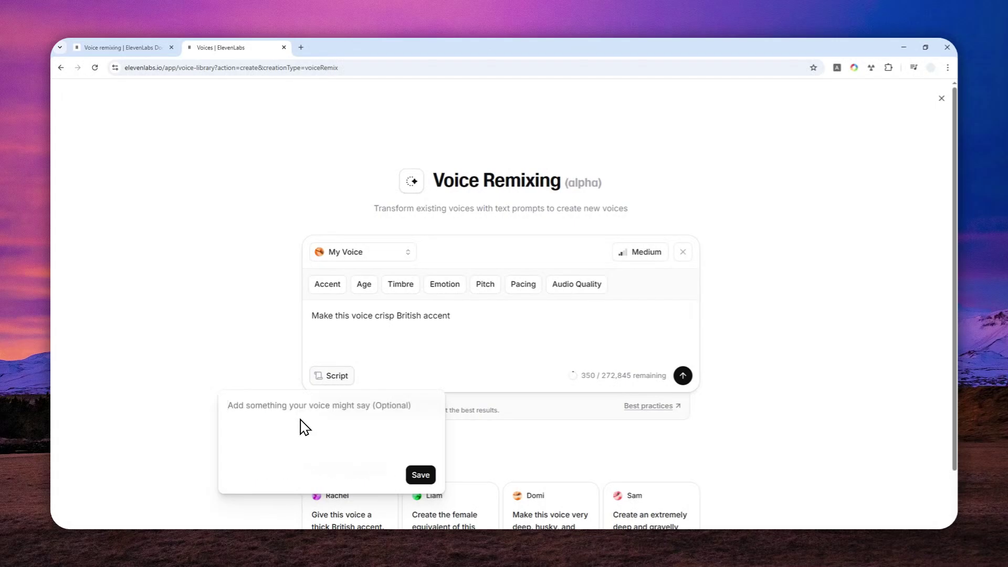
pyautogui.click(417, 476)
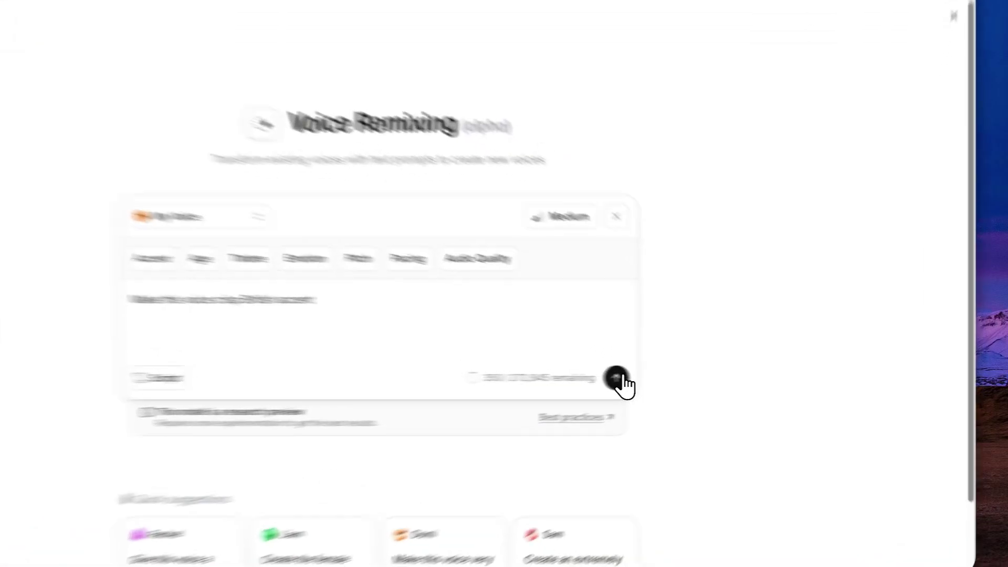
# Submit the crisp British accent prompt to generate three remix samples of My Voice.
pyautogui.click(683, 375)
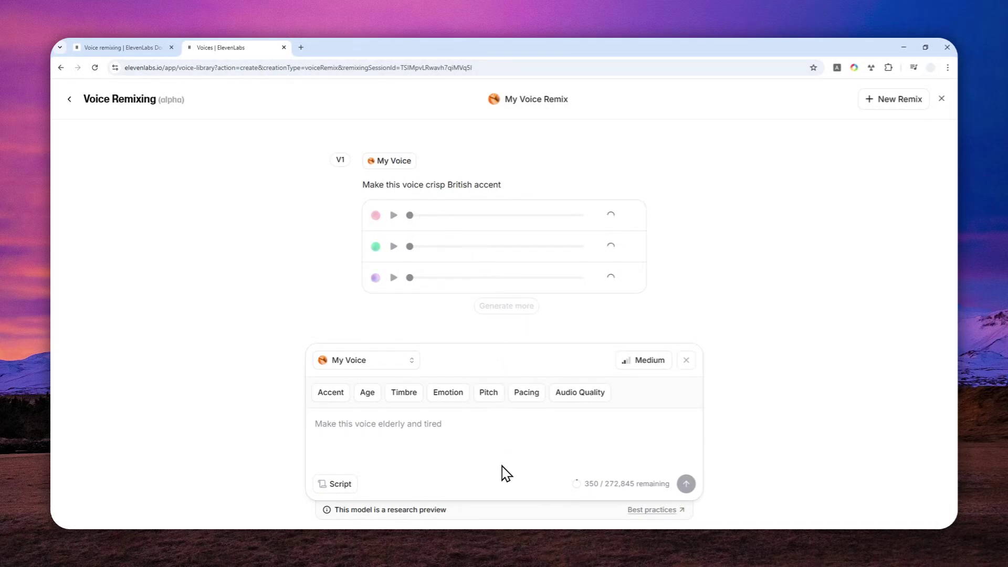
pyautogui.click(492, 507)
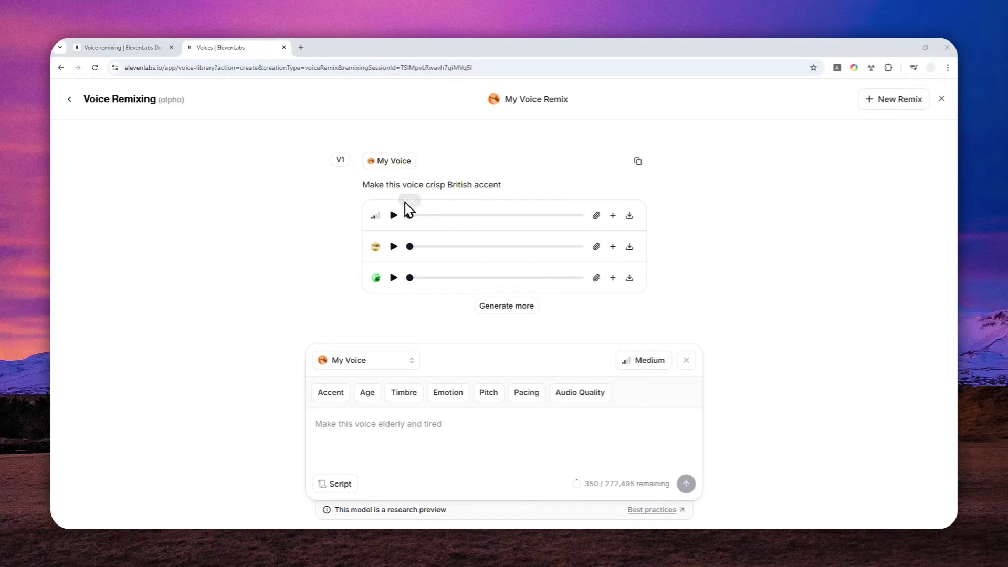
# Play the original My Voice, then play and pause each of the three British-accent samples.
pyautogui.click(371, 162)
pyautogui.click(392, 215)
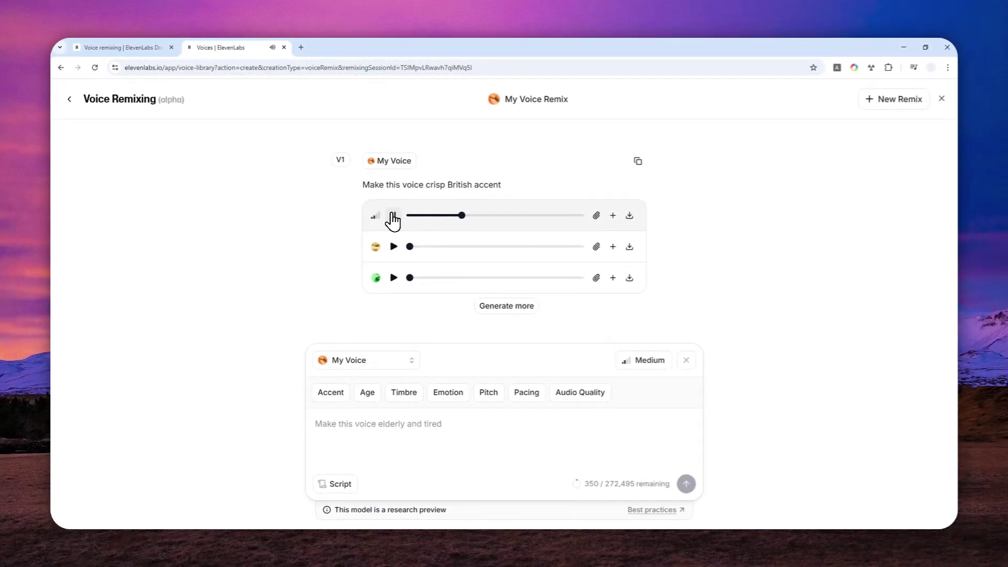
pyautogui.click(393, 215)
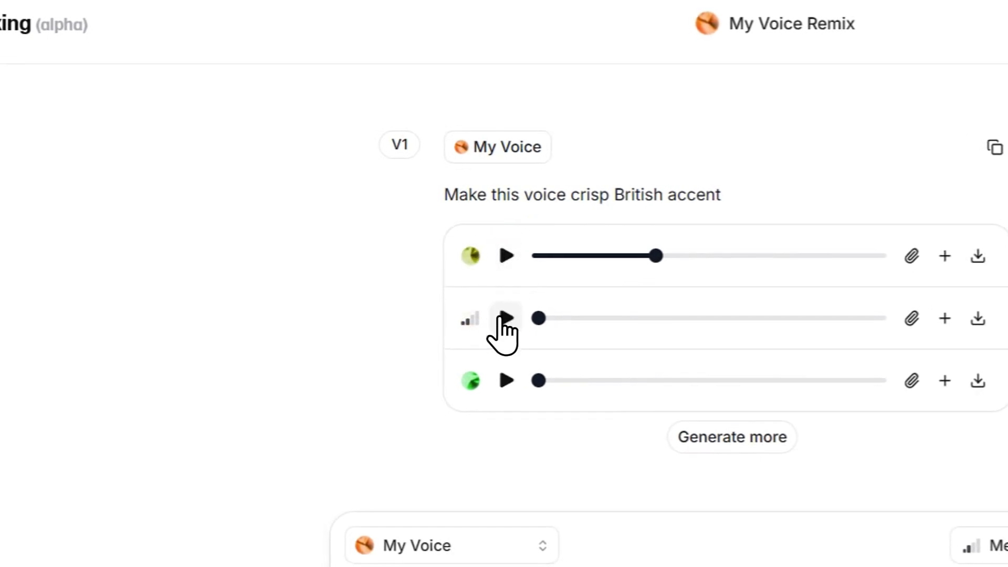
pyautogui.click(502, 319)
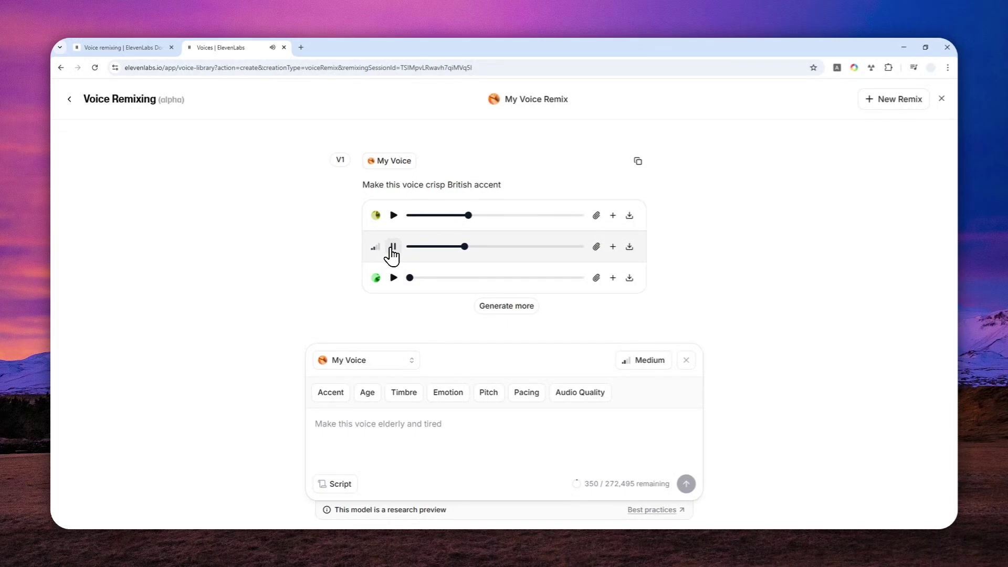
pyautogui.click(393, 248)
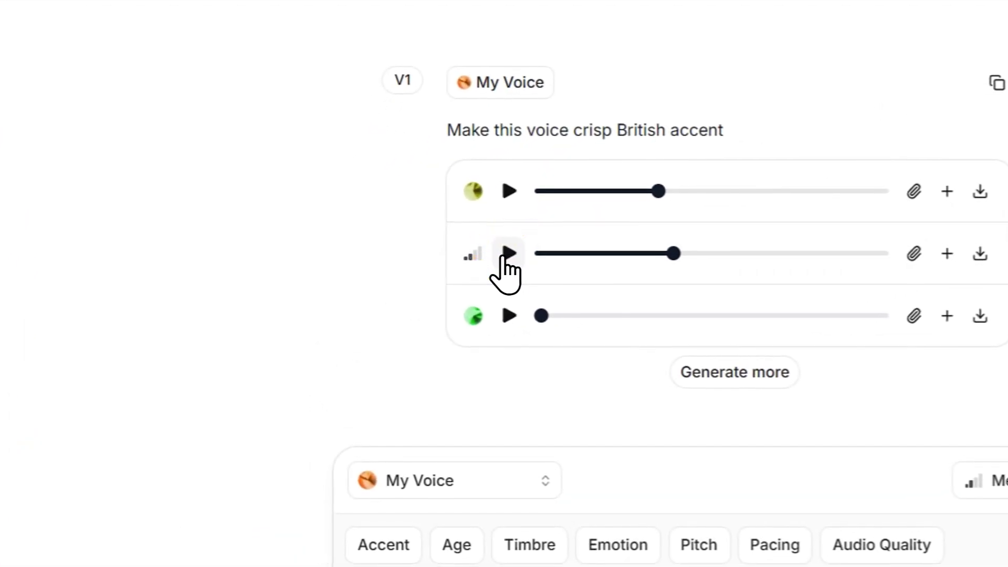
pyautogui.click(506, 316)
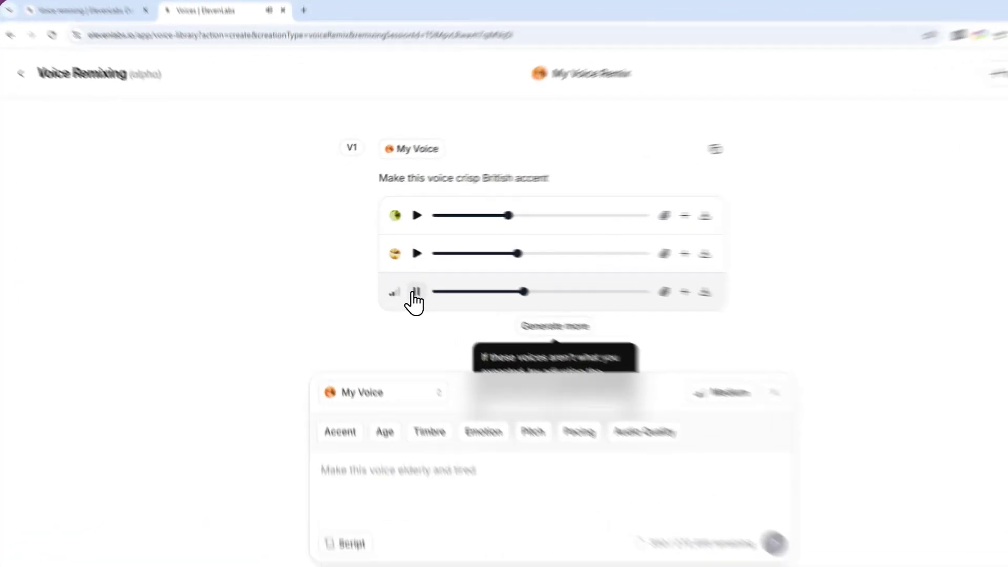
pyautogui.click(392, 278)
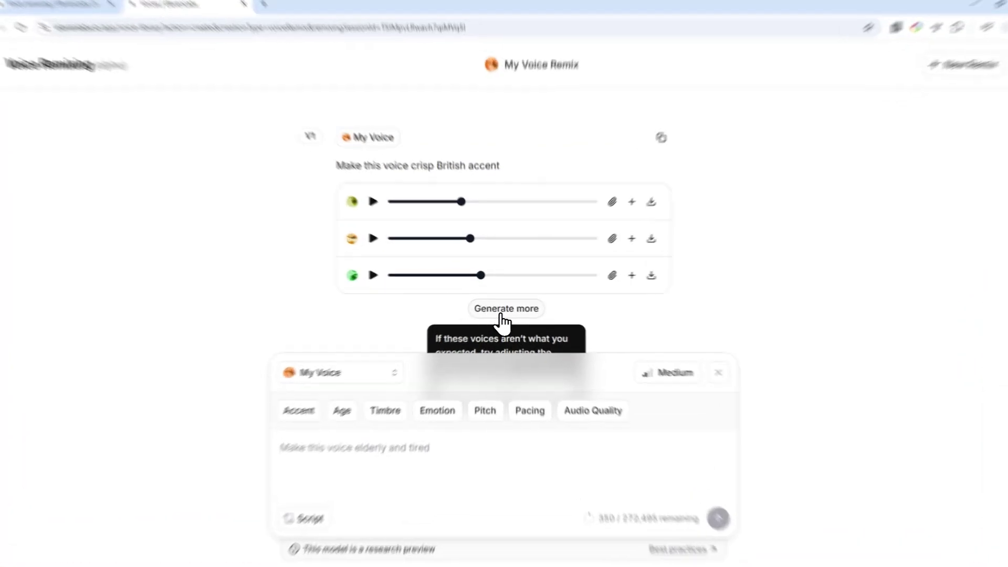
pyautogui.click(506, 306)
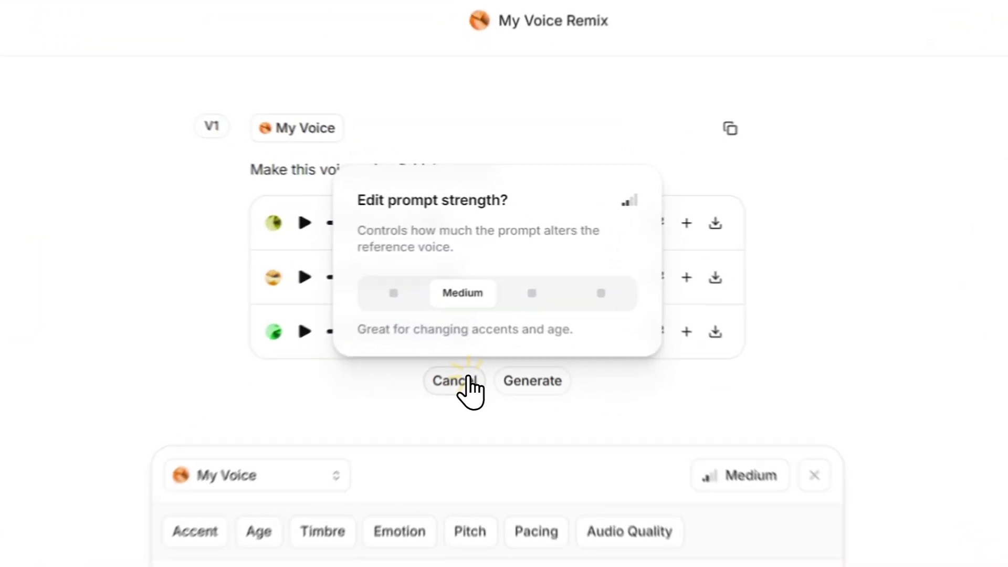
pyautogui.click(480, 306)
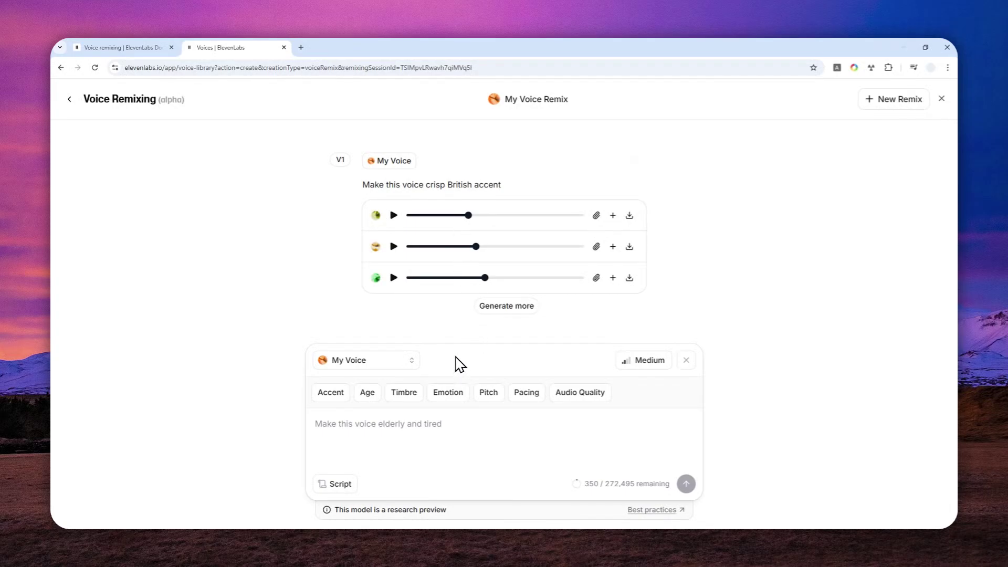
# Load Voice 1.1 as the source voice and place the cursor in the prompt.
pyautogui.click(596, 215)
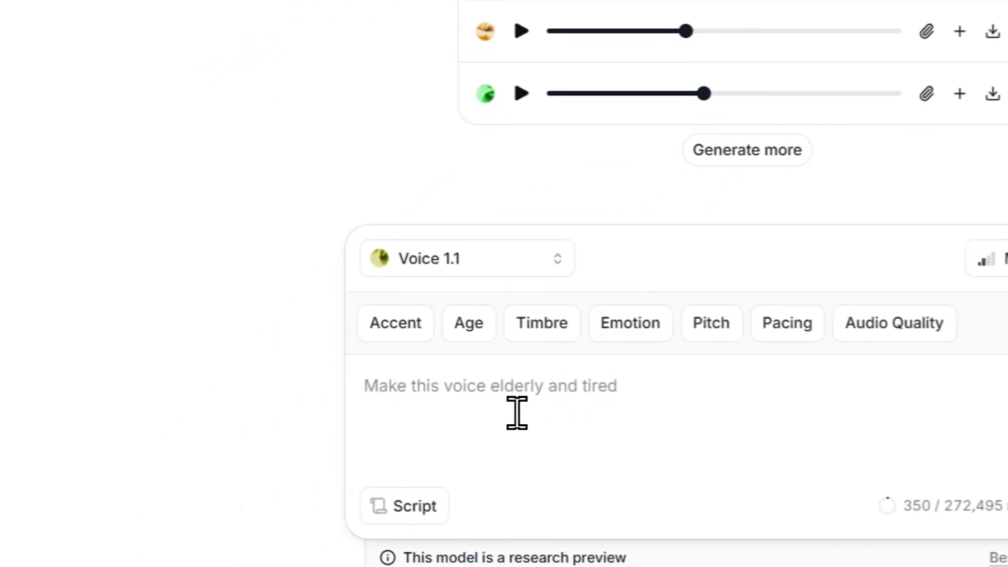
pyautogui.click(439, 407)
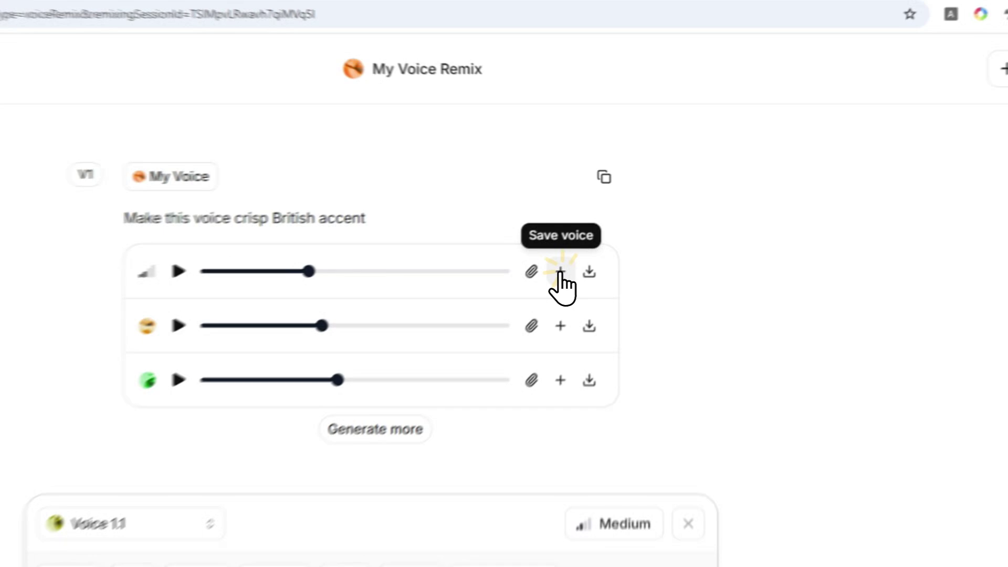
# Dismiss the Save voice form for the first sample unsaved and return to the Voice Remixing start page.
pyautogui.click(613, 215)
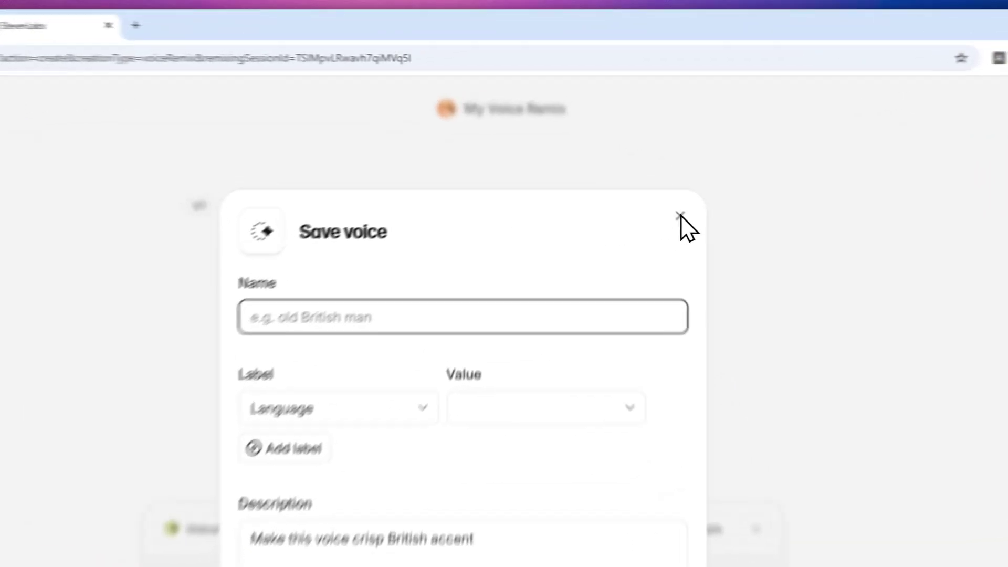
pyautogui.click(639, 165)
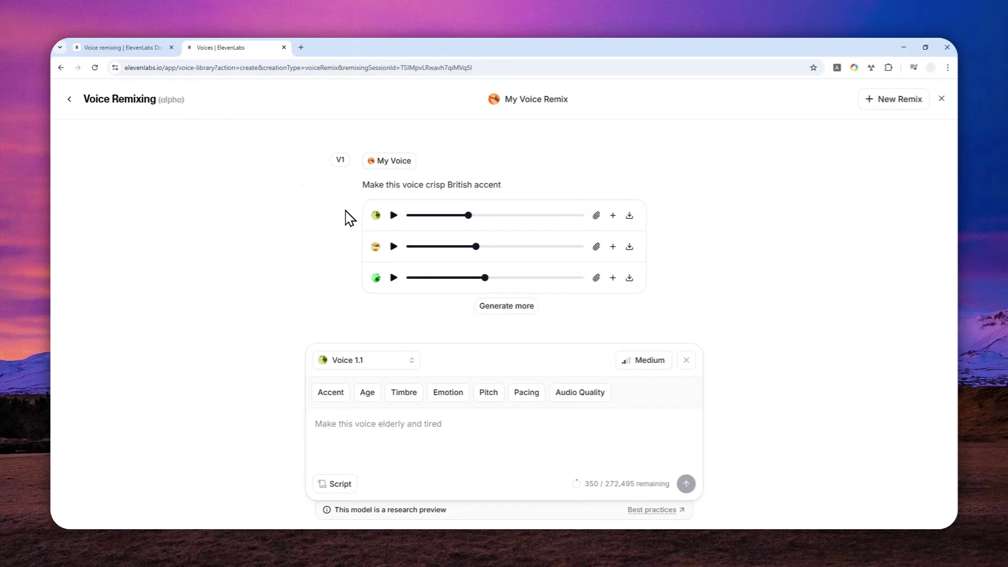
pyautogui.click(69, 99)
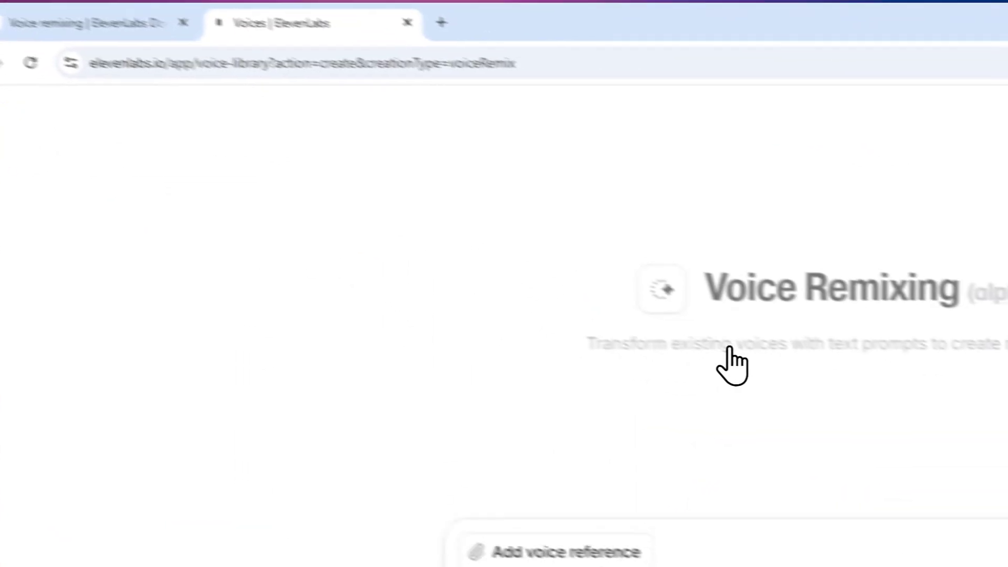